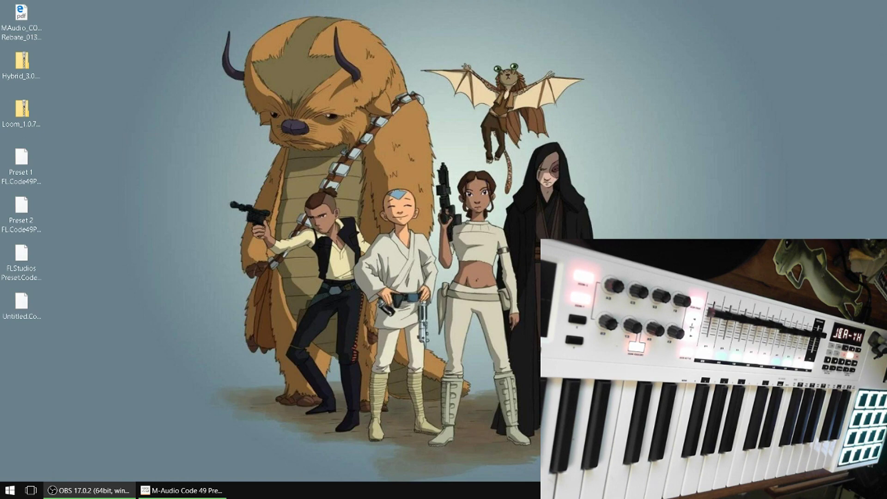
Bring the Code 49 Preset Editor forward and show pad 13's settings (note 40, Global channel).
click(170, 492)
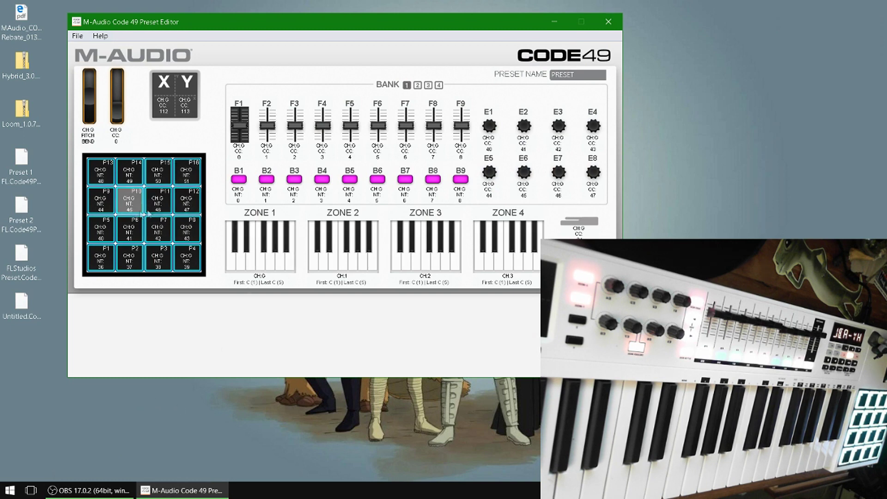
click(104, 175)
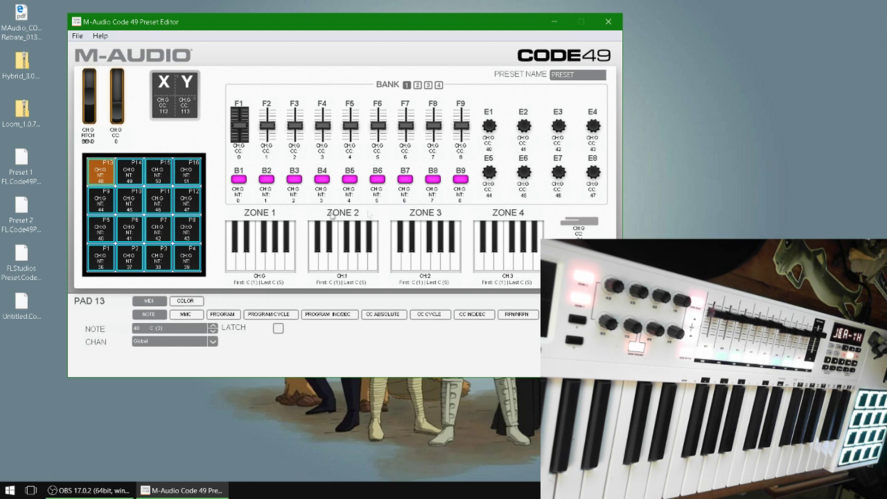
Open the File menu with the send, retrieve, load and save preset commands.
click(77, 37)
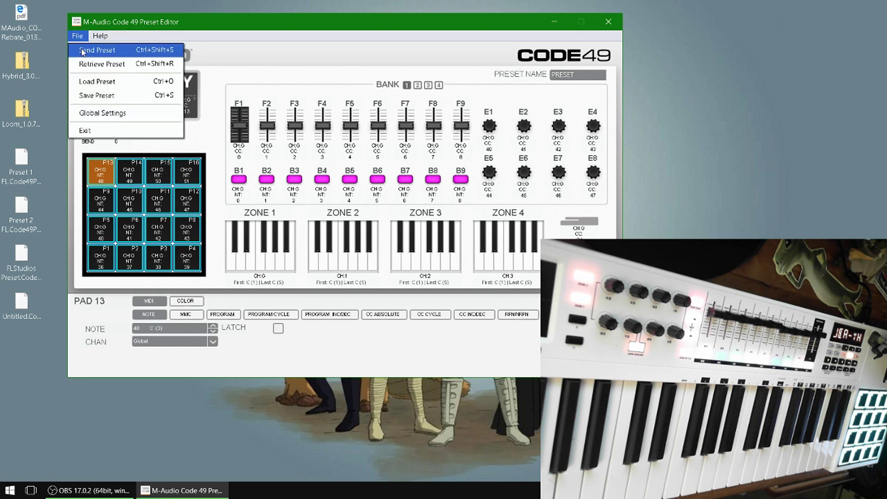
Send the current preset to the keyboard's RAM, confirm success, and close the send window.
click(83, 50)
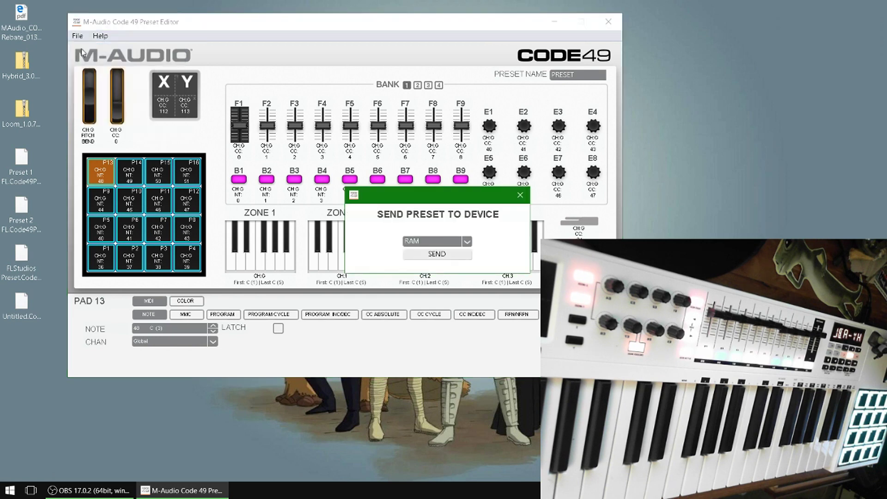
click(427, 256)
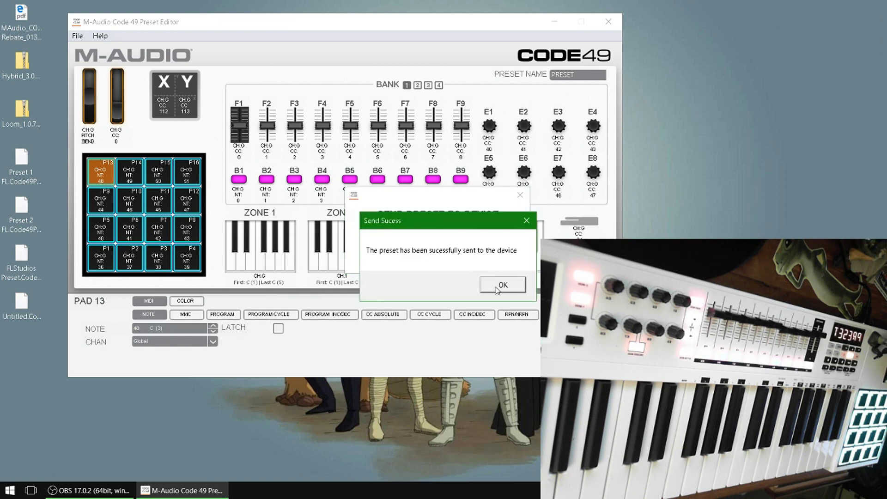
click(497, 288)
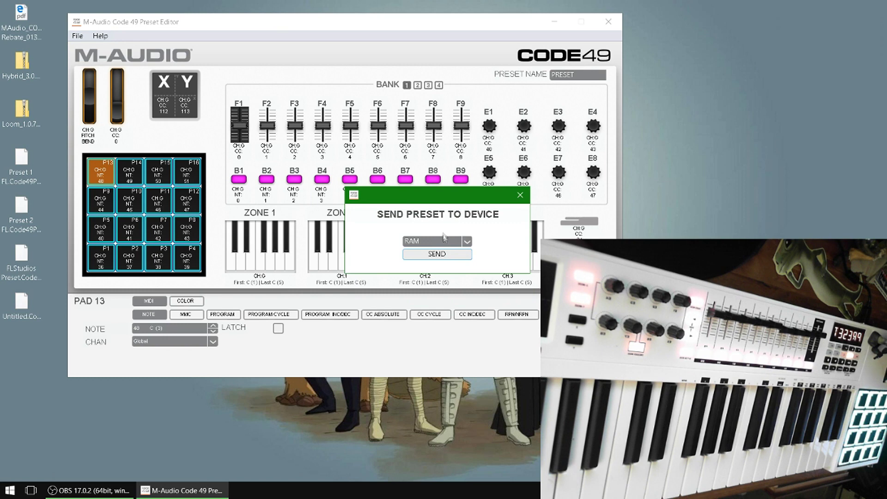
click(521, 197)
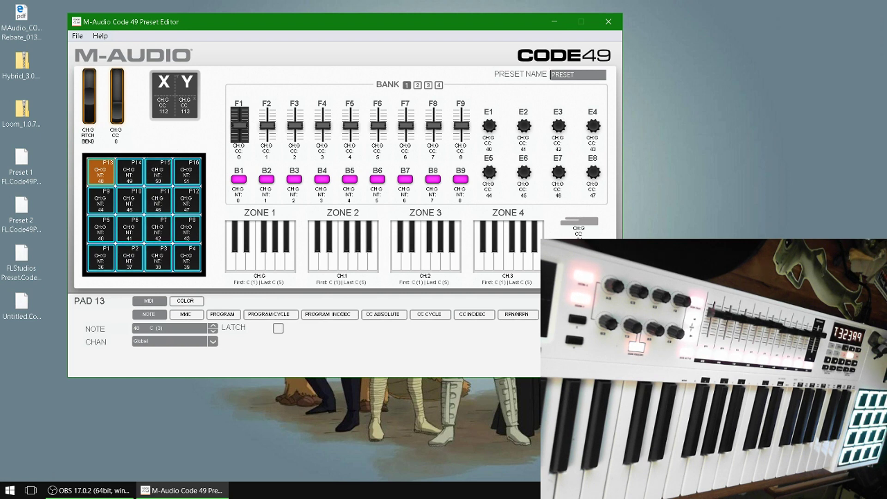
Send the preset to the keyboard's RAM a second time and close the window again.
click(77, 37)
click(82, 50)
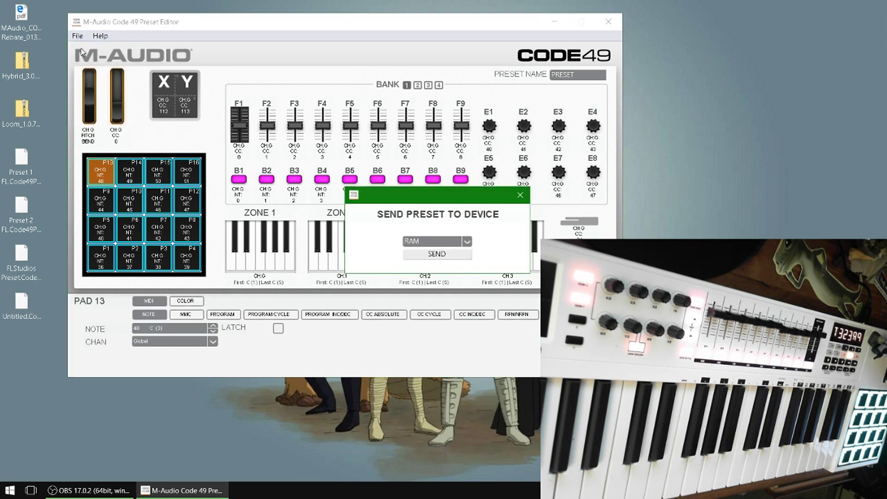
click(448, 256)
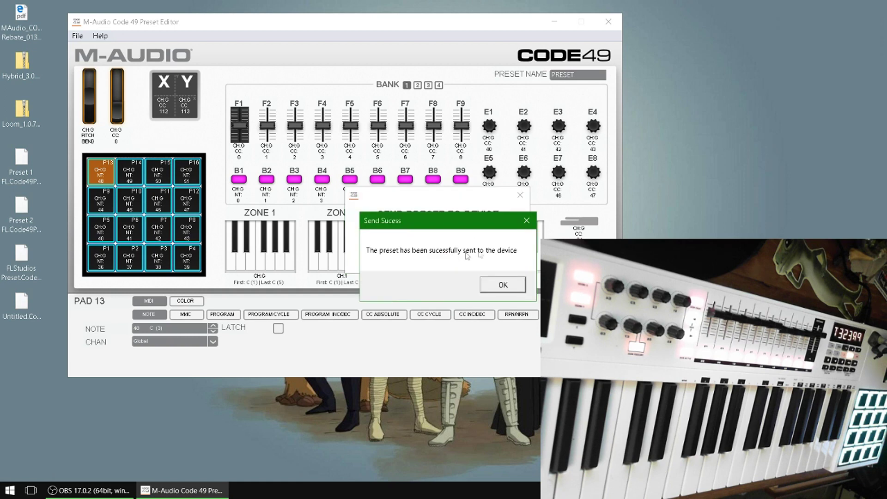
click(499, 287)
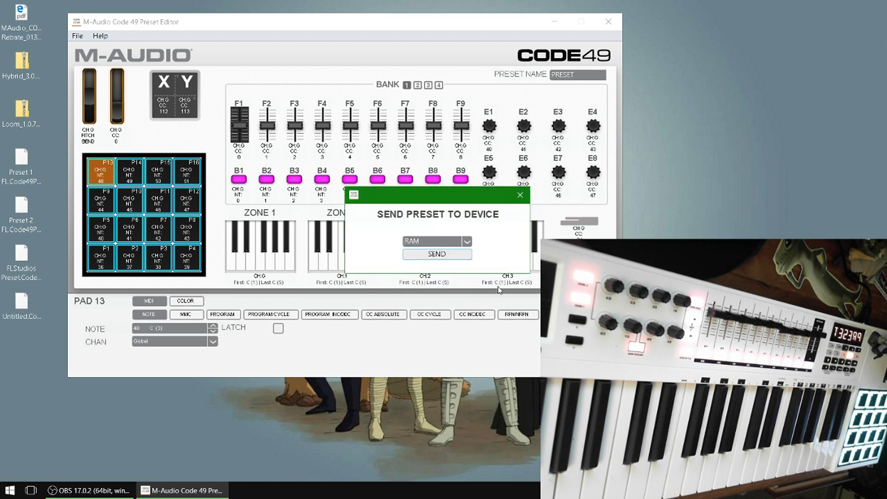
click(520, 195)
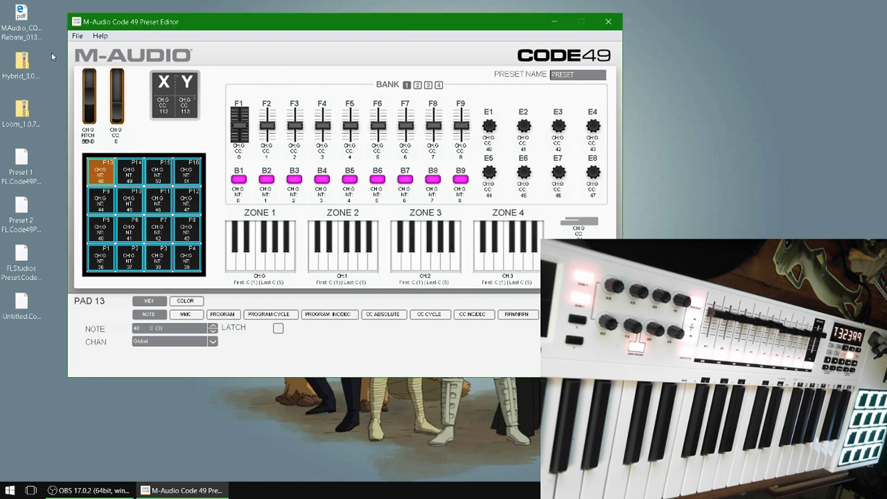
click(77, 36)
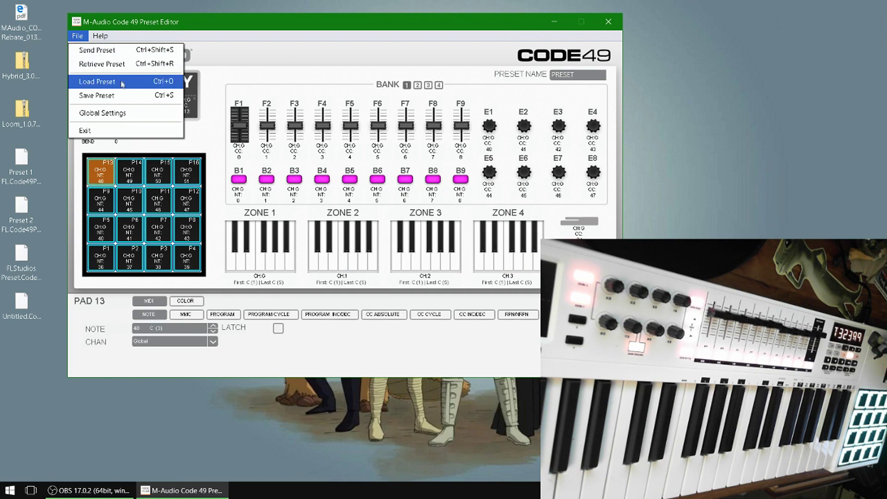
Load FLStudios Preset.Code49PresetEditor from the Desktop, giving the FRUITY preset with pads on channel 4.
click(123, 84)
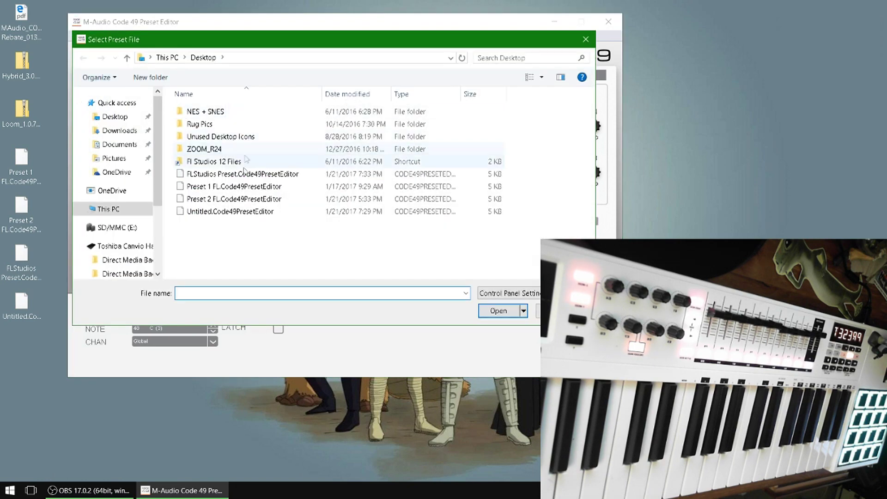
click(217, 174)
click(499, 318)
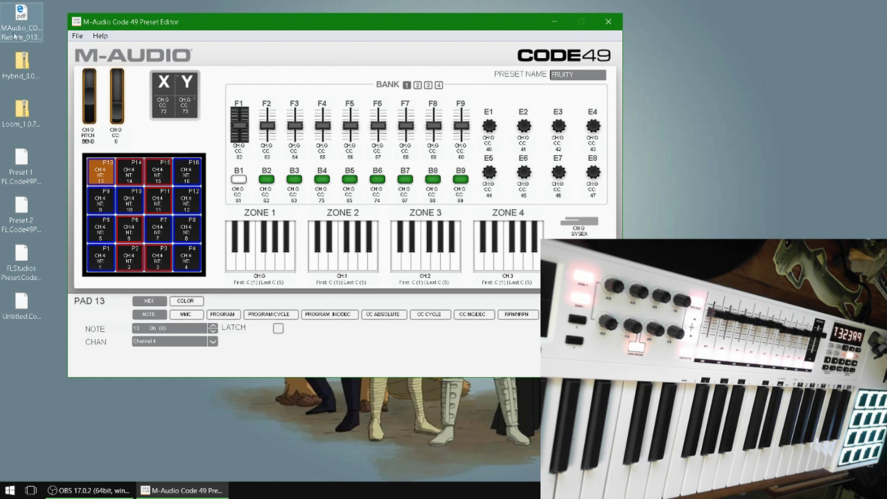
click(77, 37)
Send the FRUITY preset to the keyboard's RAM, confirm success, and close the send window.
click(82, 51)
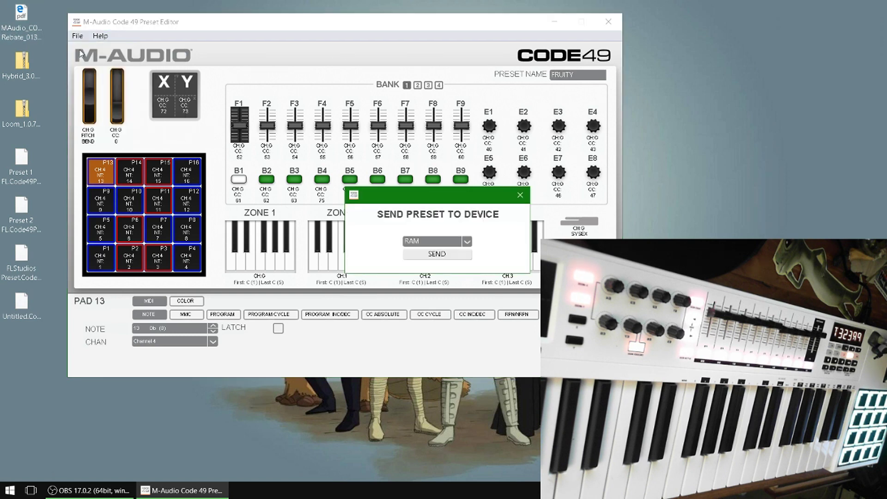
click(414, 253)
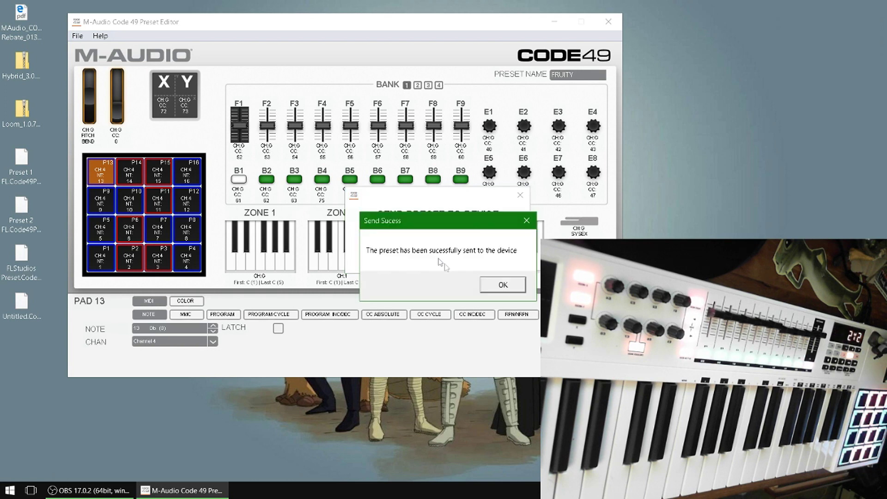
click(503, 285)
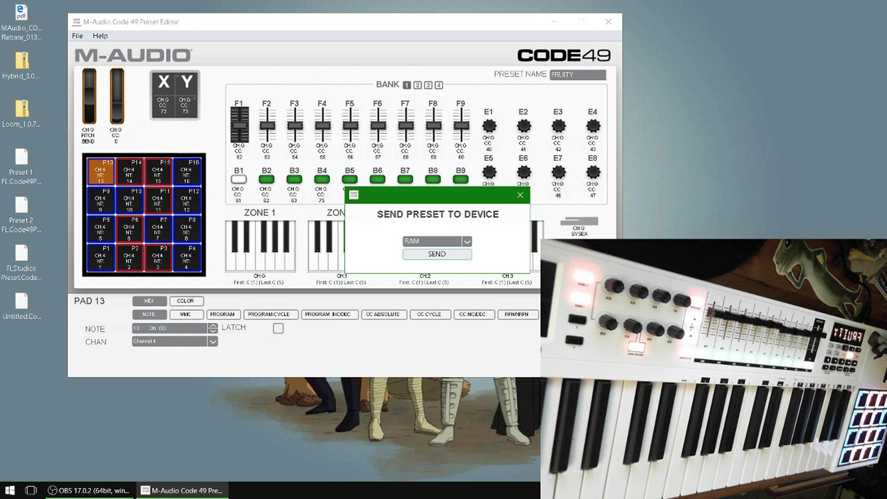
click(519, 195)
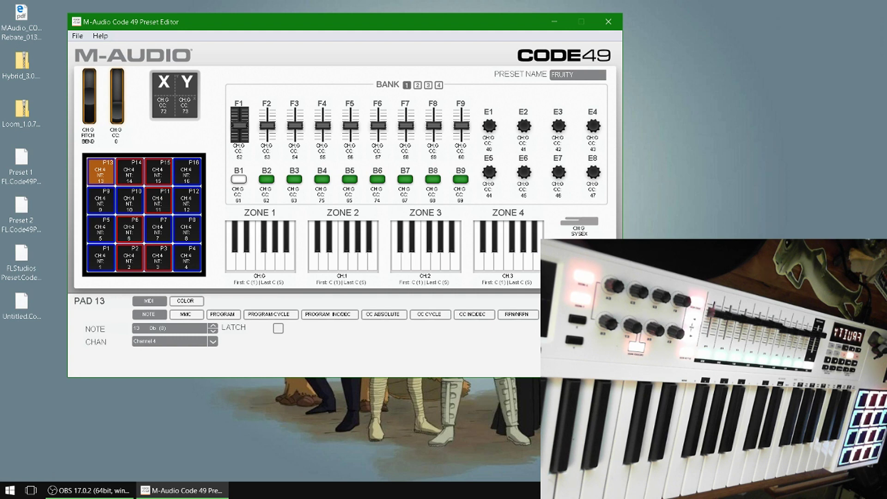
Switch from the preset editor over to FL Studio 12 with Alt+Tab.
key(alt+Tab)
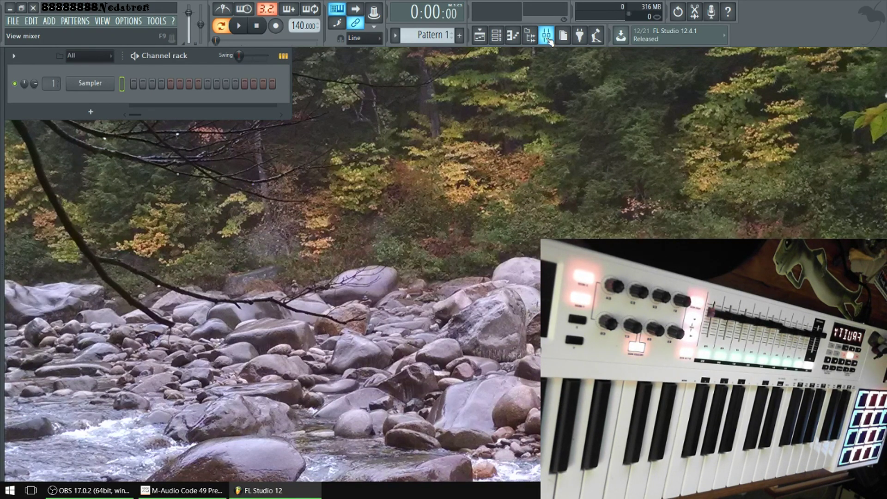
Show the FL Studio mixer with all insert tracks, then go to Options for MIDI settings.
click(547, 37)
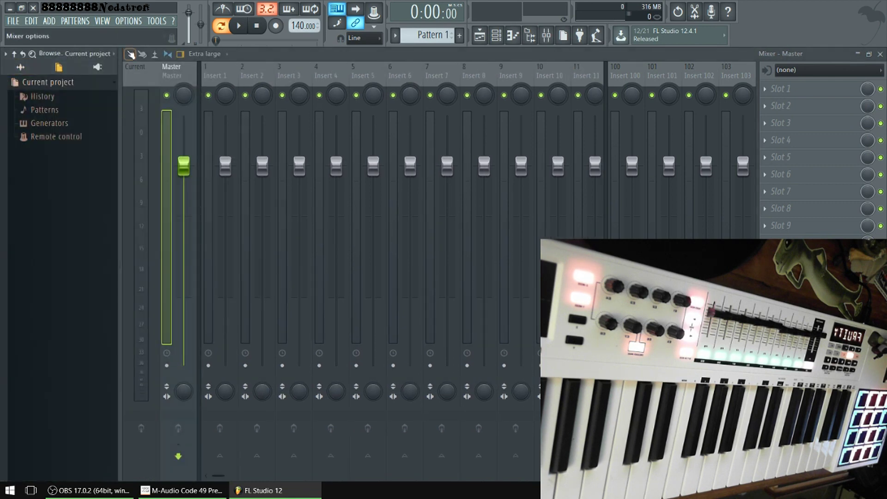
click(76, 21)
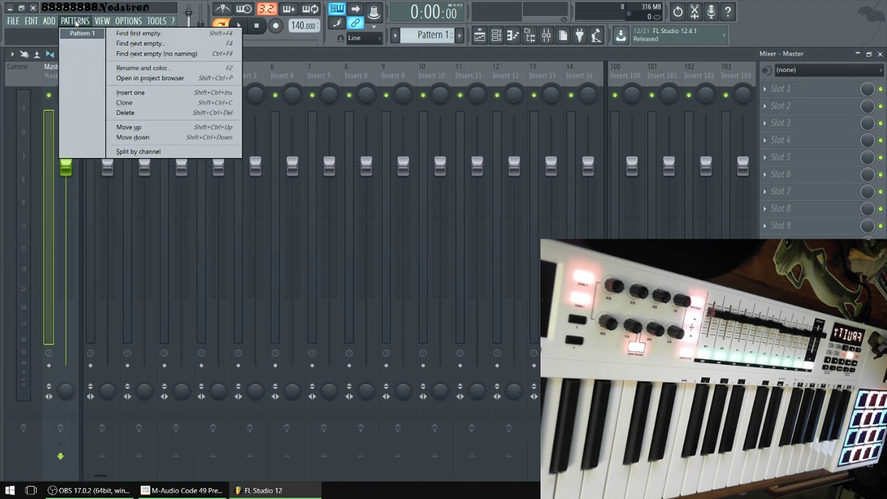
mouse_move(126, 22)
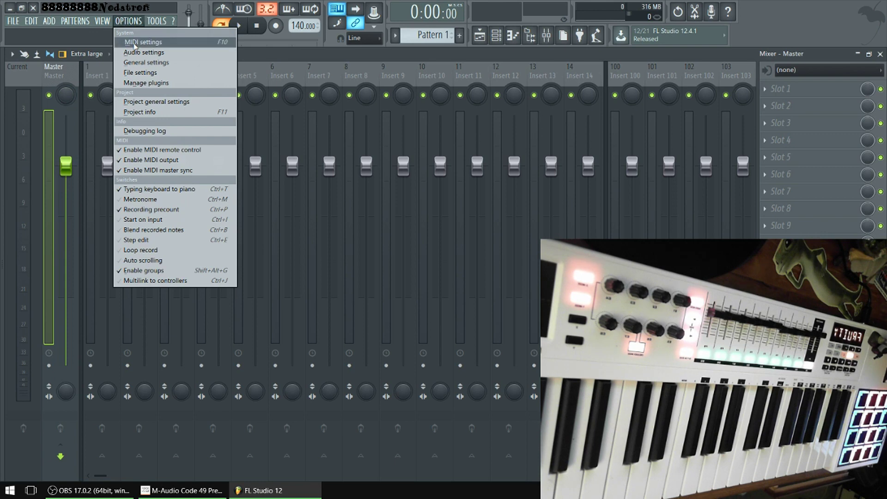
Review the Code 49 MIDI output ports with master sync off, then list Code 49's controller types.
click(135, 42)
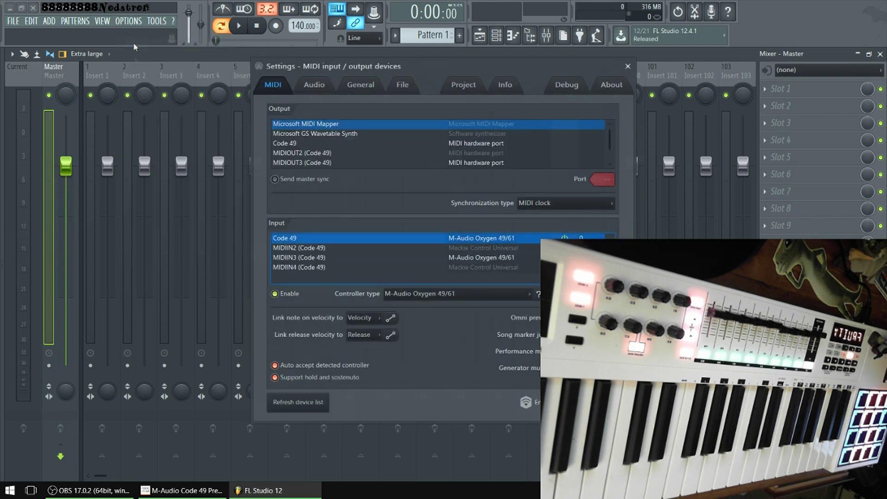
click(298, 142)
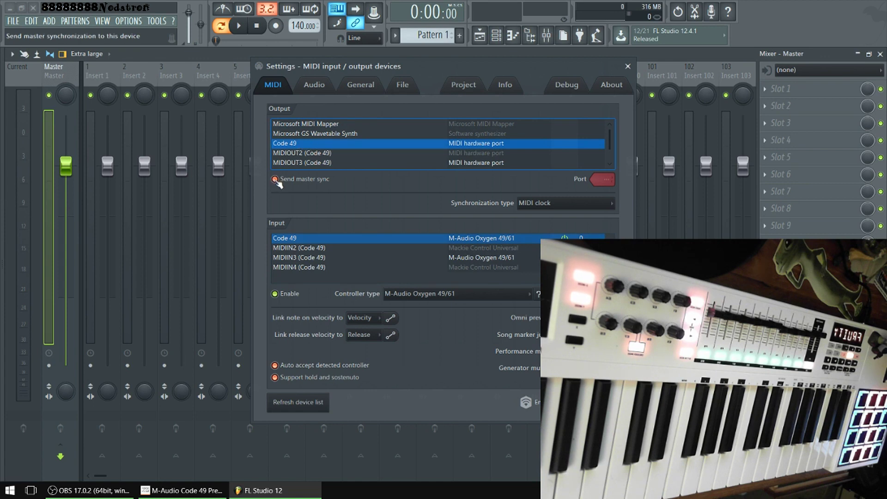
click(332, 152)
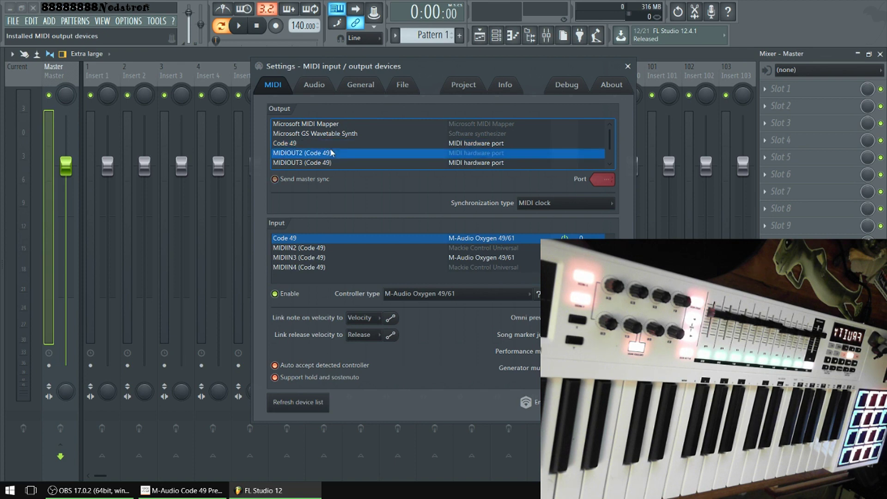
scroll(331, 153, down, 2)
scroll(332, 152, up, 2)
click(332, 153)
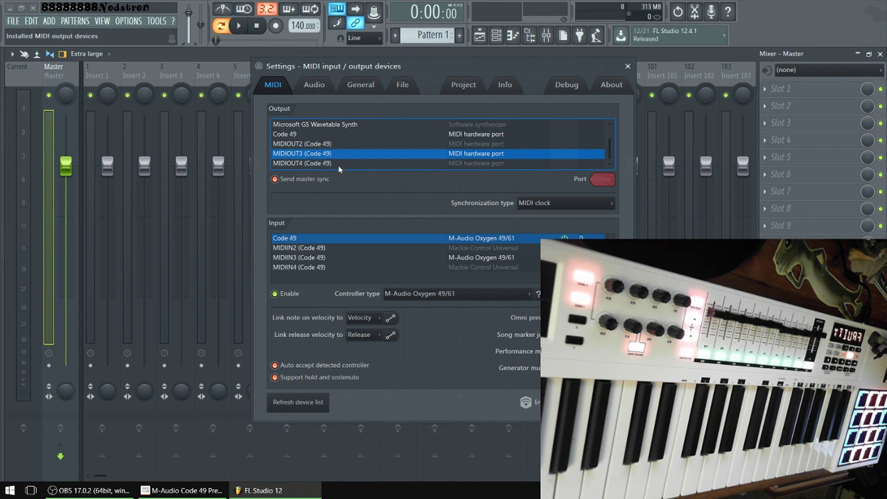
click(381, 123)
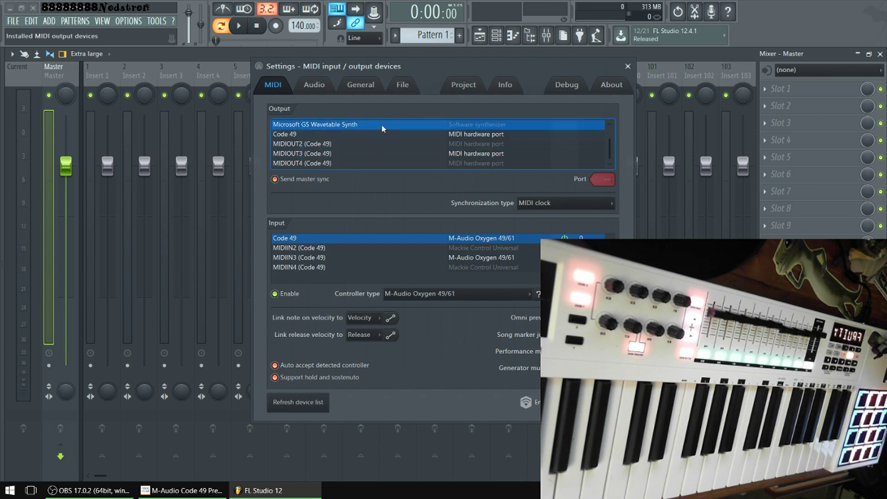
scroll(381, 124, up, 1)
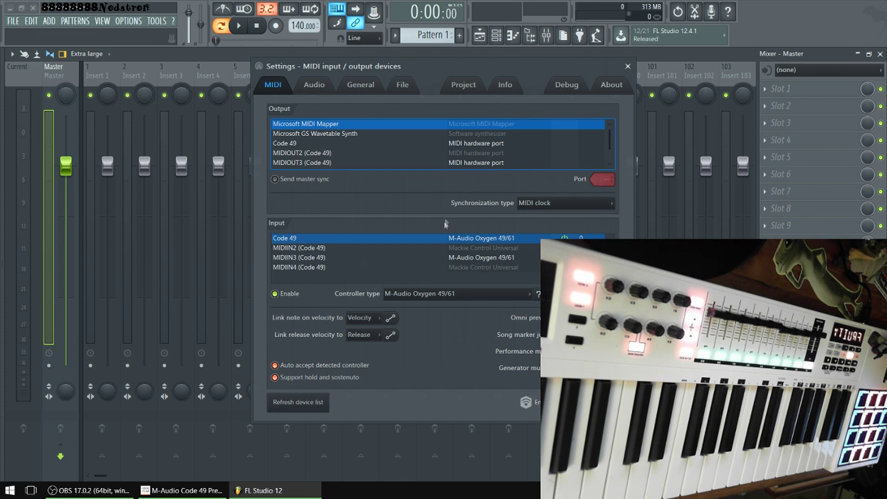
click(527, 293)
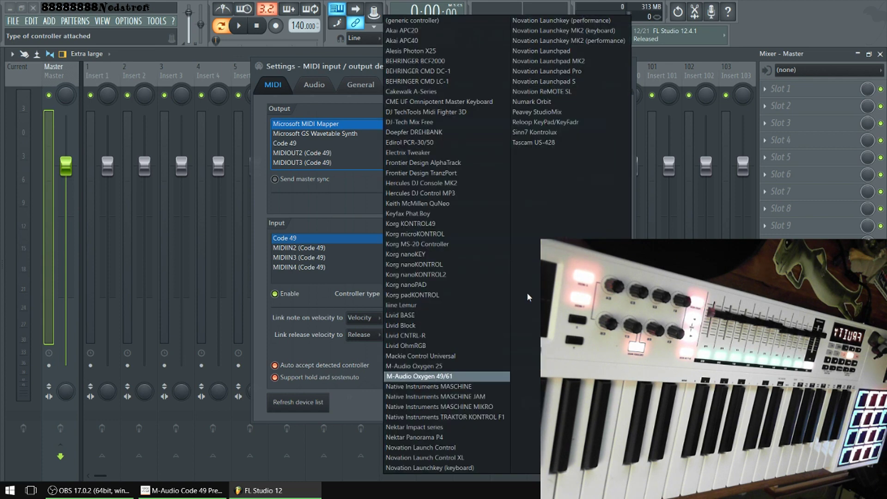
Choose M-Audio Oxygen 49/61 as Code 49's controller type and close MIDI Settings.
click(466, 377)
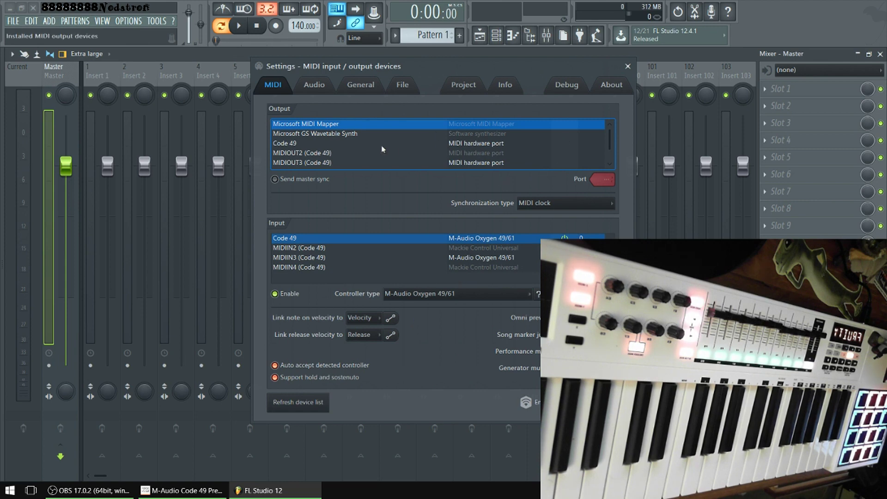
click(628, 67)
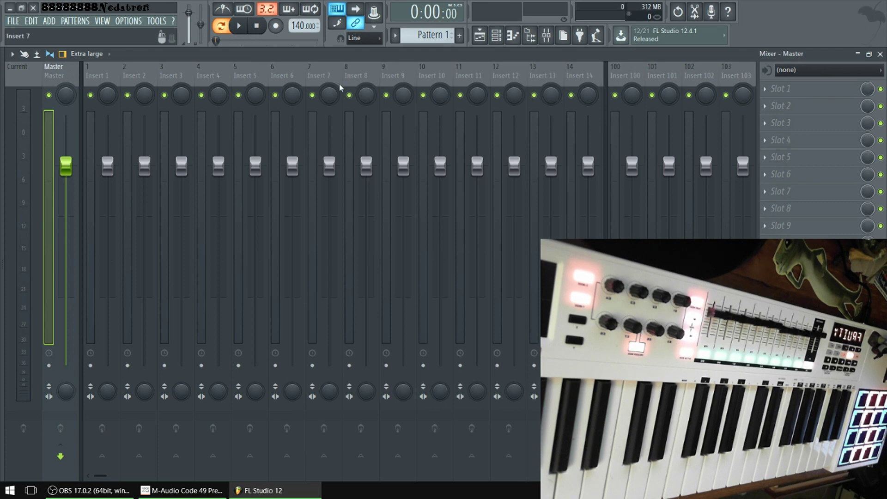
Use Multilink to link the Insert 1, 2 and 3 volume faders to the Code 49 hardware faders.
click(375, 13)
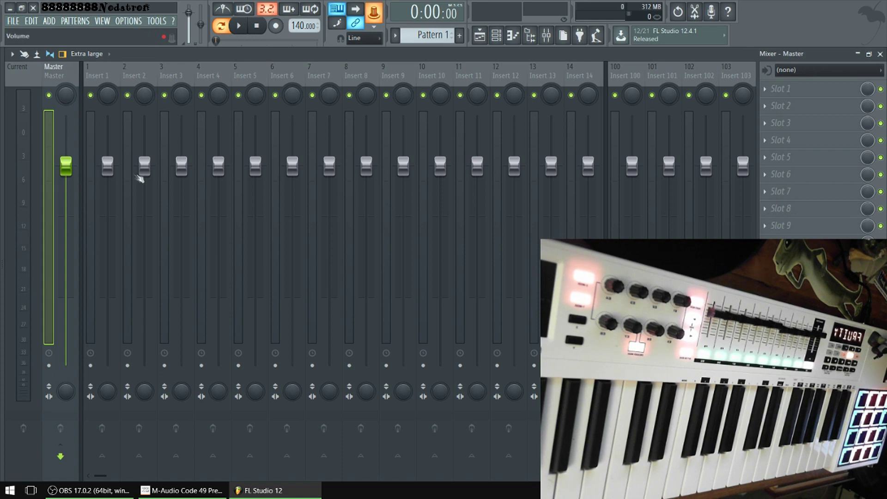
drag(107, 166, 107, 191)
drag(145, 168, 181, 198)
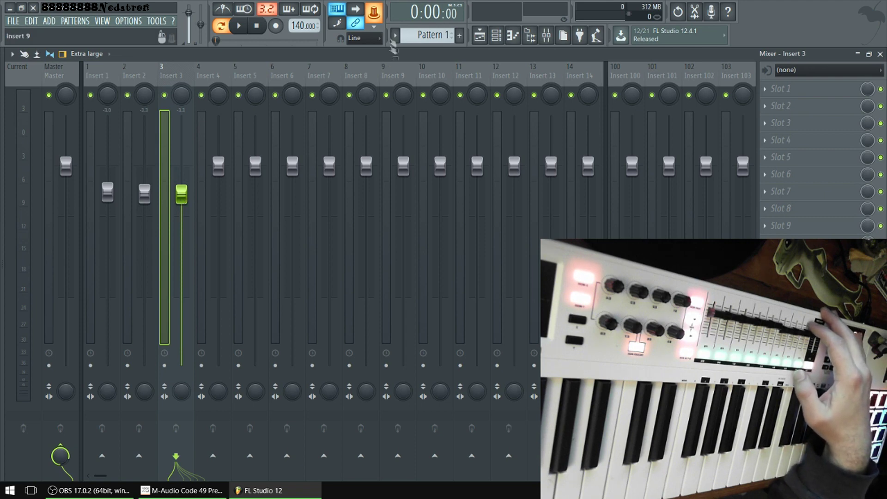
right_click(377, 18)
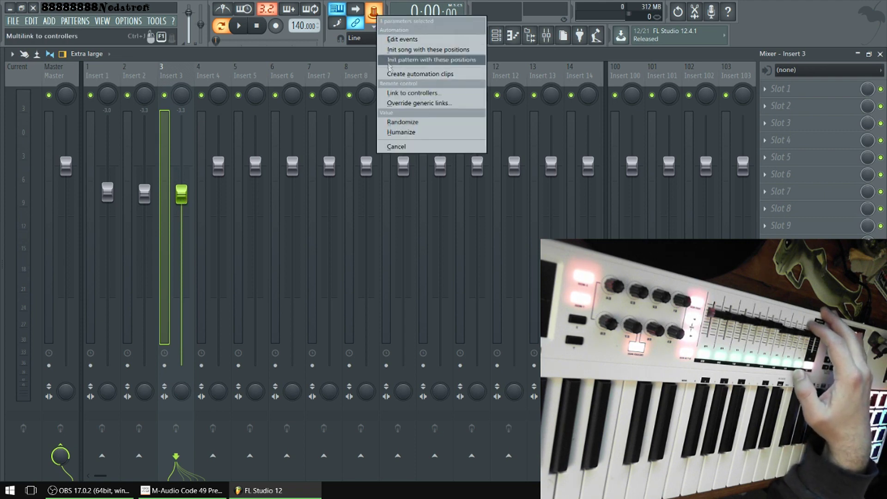
click(392, 94)
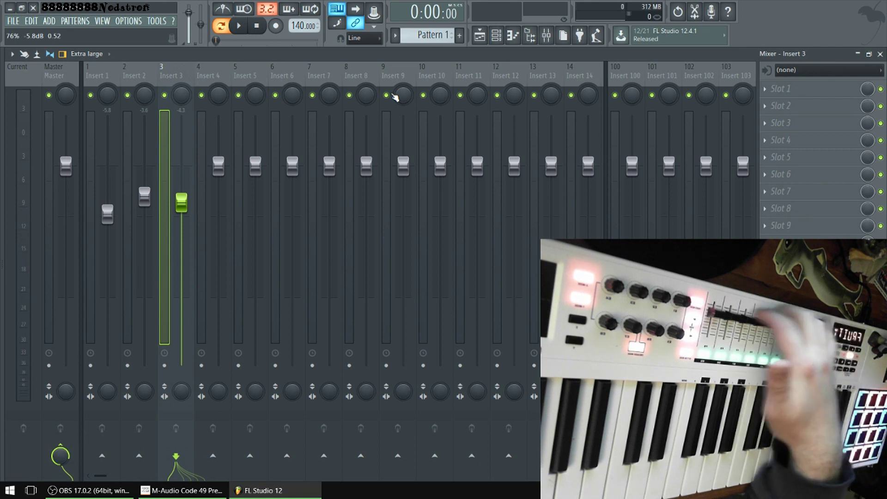
right_click(392, 95)
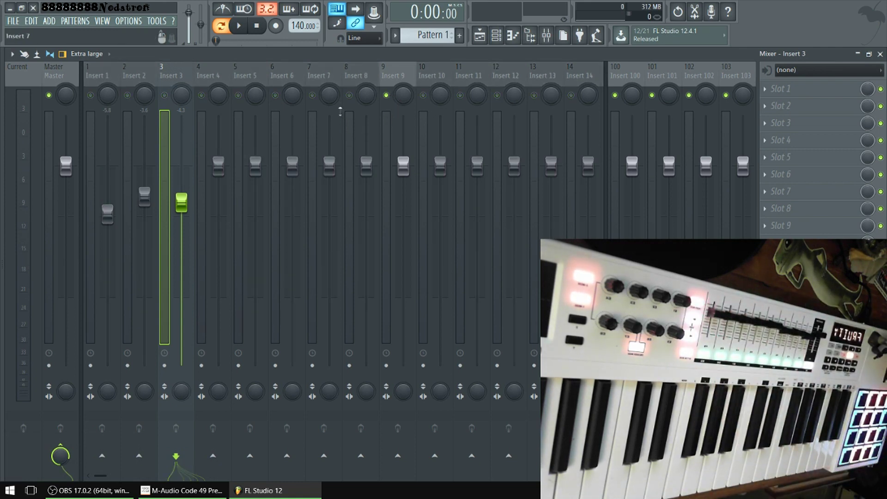
click(13, 21)
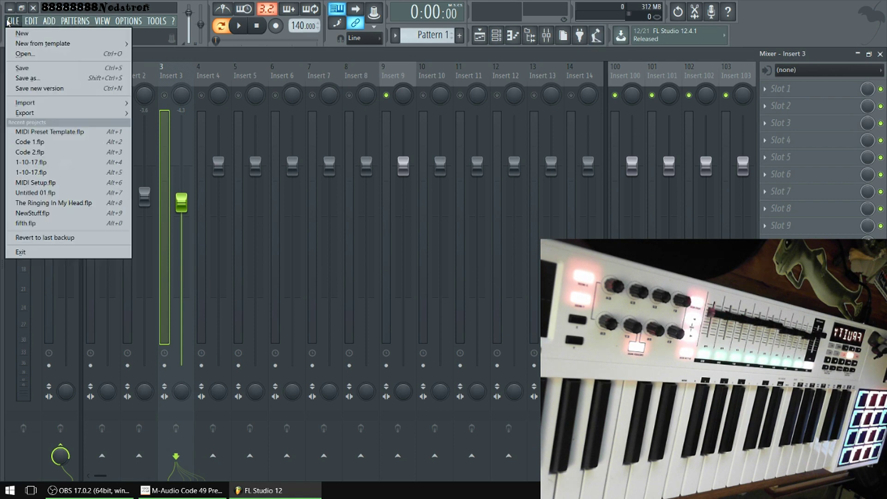
Load the recent MIDI Preset Template.flp project, then close the GMS synth and mixer windows.
click(42, 133)
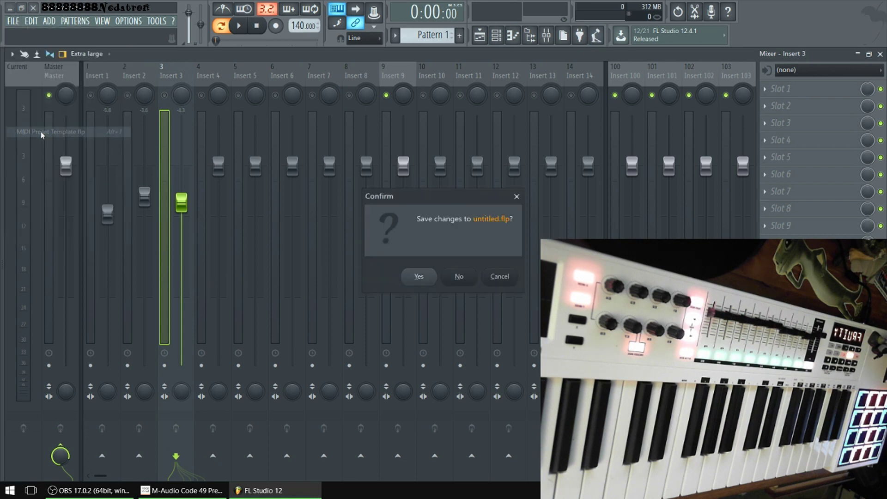
click(443, 281)
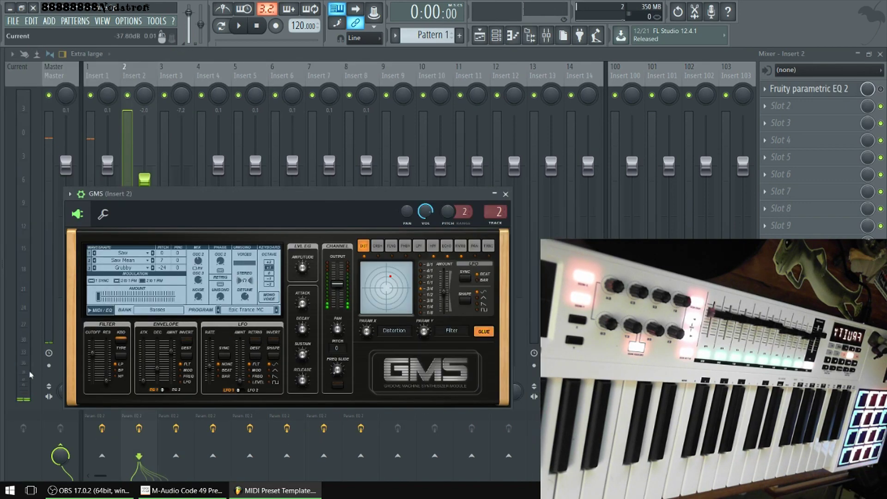
click(506, 194)
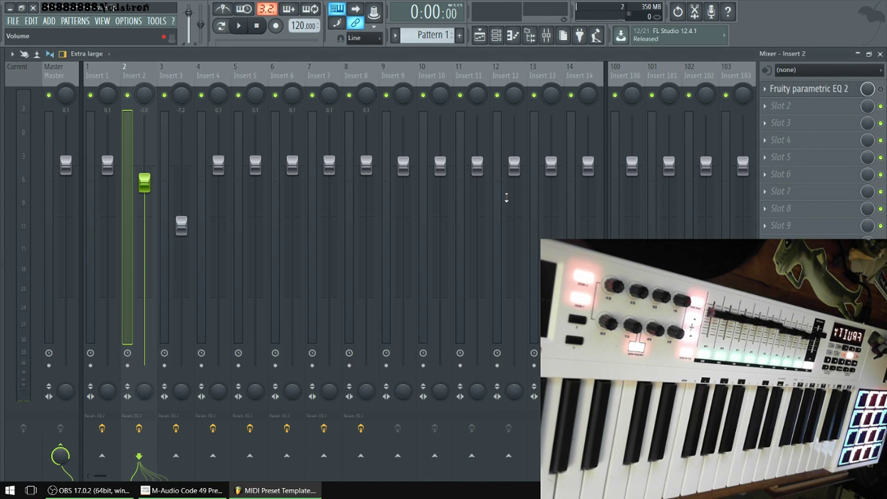
click(880, 54)
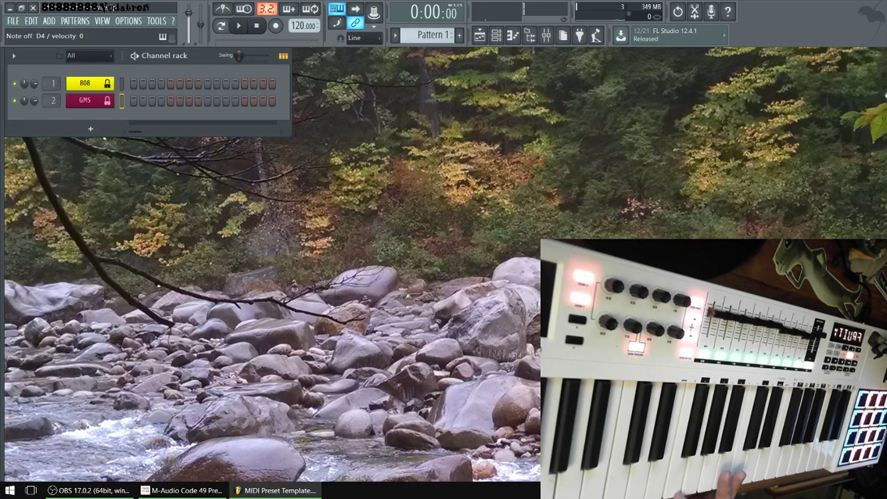
Map the 808 FPC's Bank A pads to the keyboard's low notes, starting Ride Bell on E1.
click(85, 83)
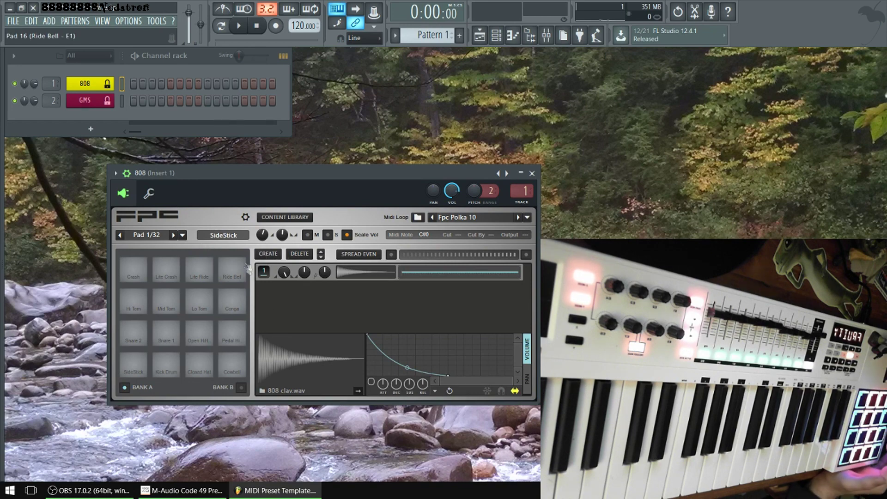
click(423, 235)
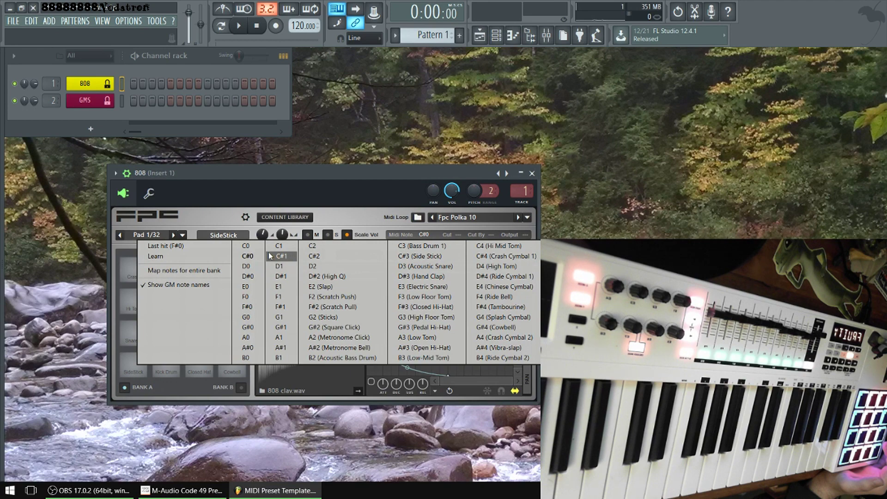
click(213, 274)
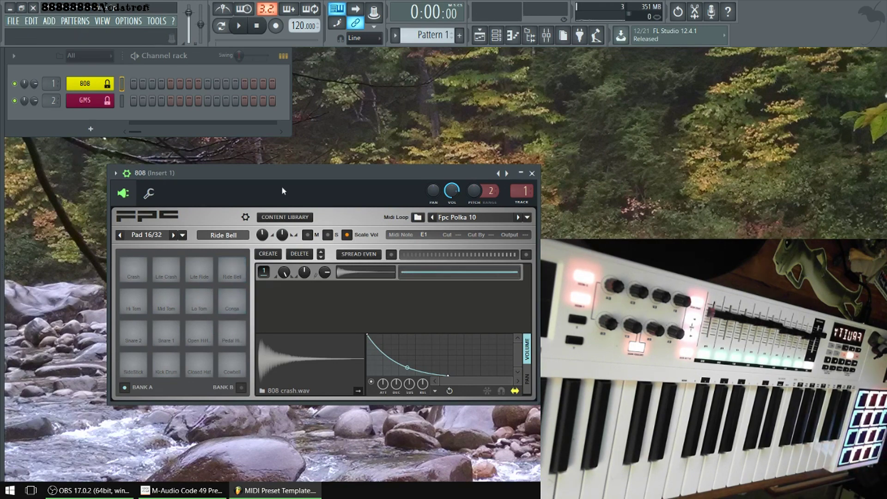
click(532, 174)
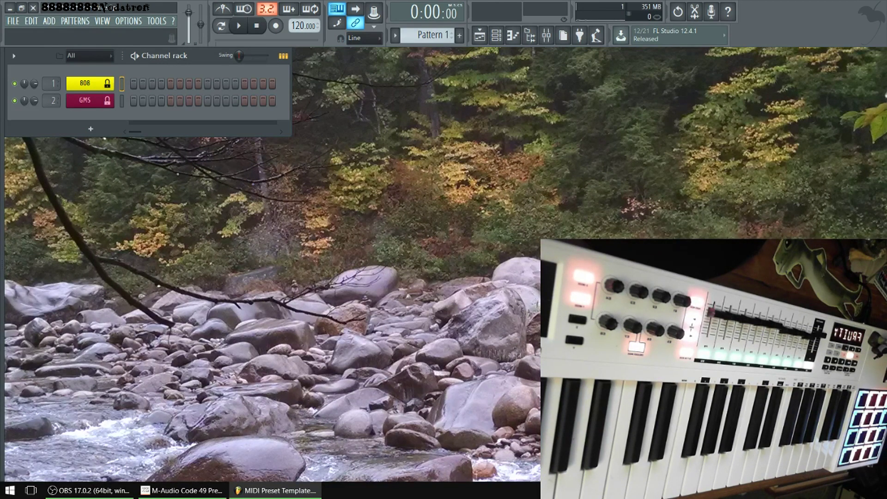
Toggle the browser with Alt+F8 and bring up the mixer showing Master and Inserts 1–14.
key(alt+F8)
key(alt+F8)
click(549, 39)
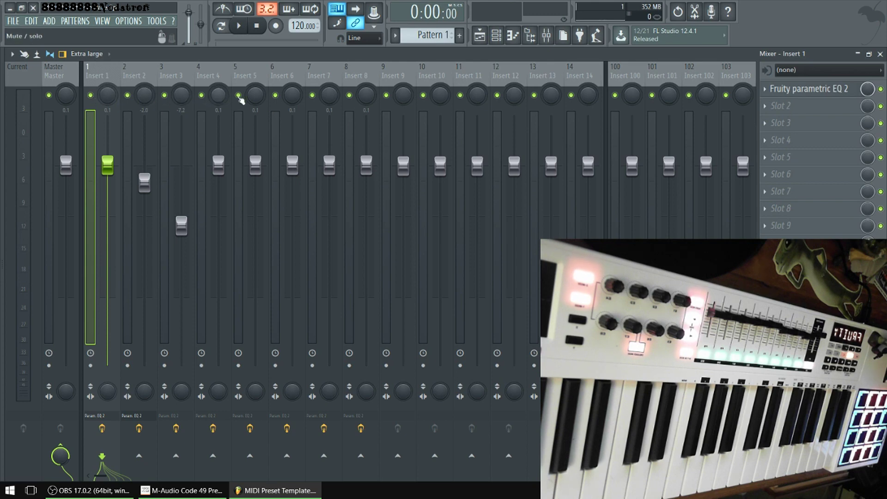
Solo then unsolo Insert 6, close the mixer, and toggle the browser with Alt+F8.
right_click(276, 95)
right_click(276, 96)
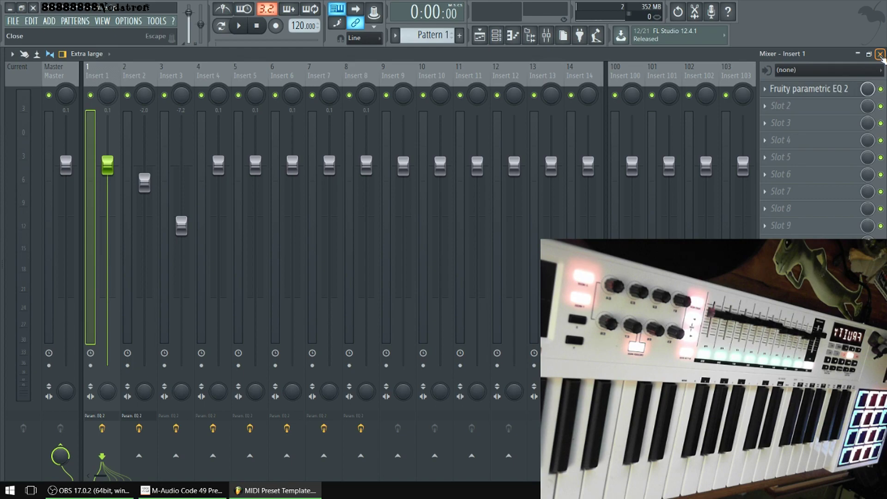
click(881, 54)
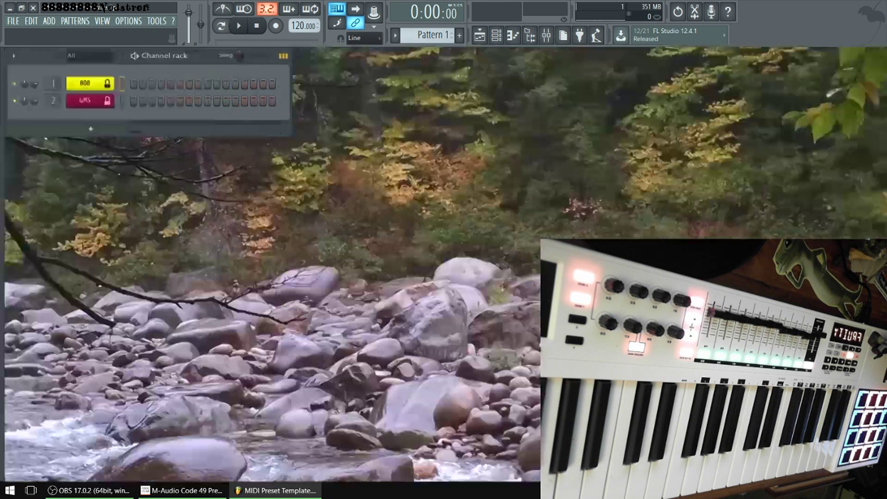
key(alt+F8)
key(alt+F8)
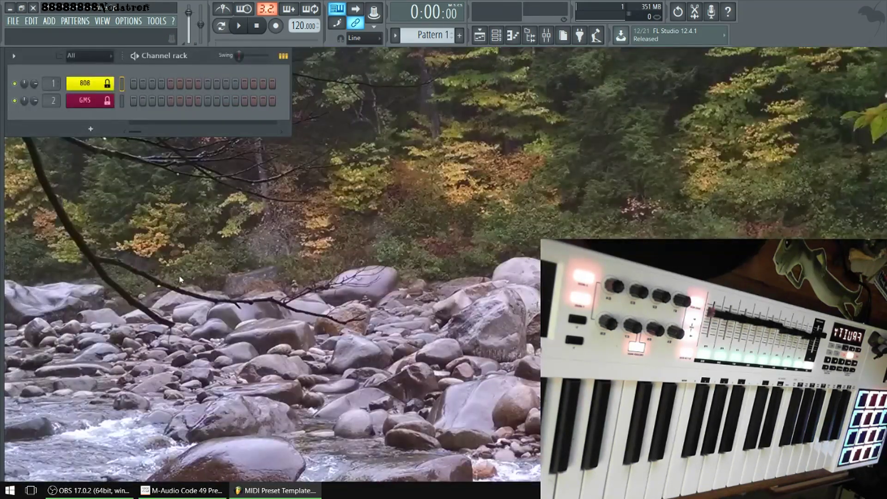